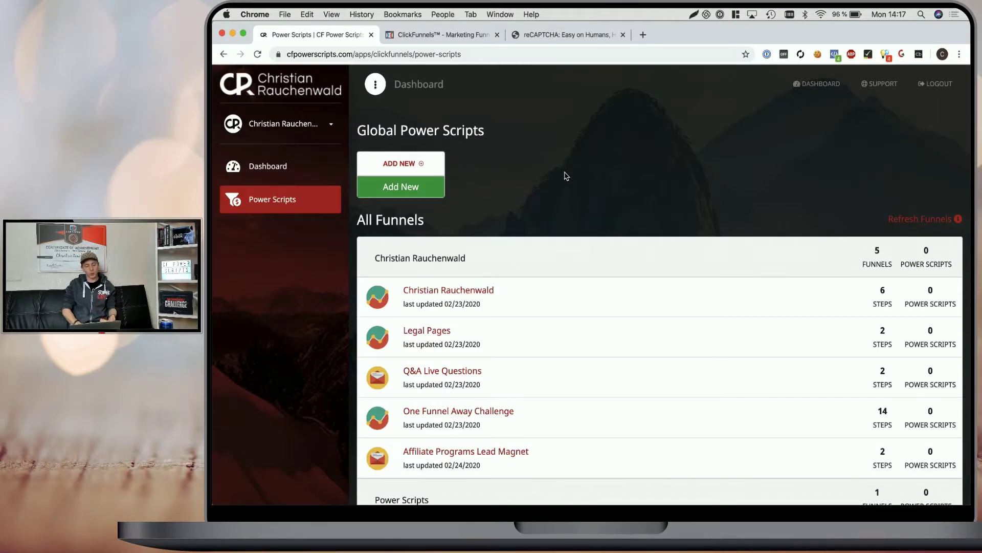
Add a new RECAPTCHA V2 power script and continue to its site-key settings.
click(409, 189)
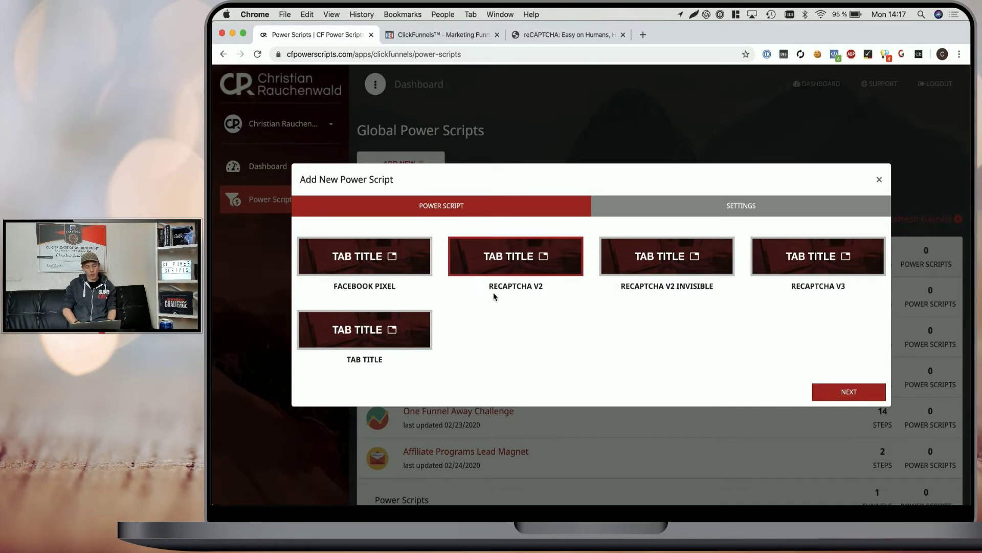
click(826, 394)
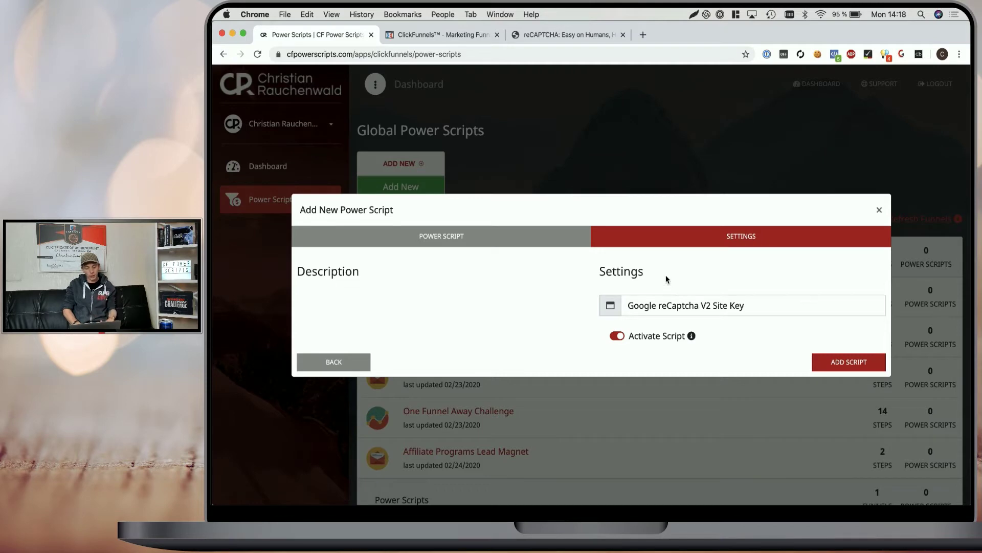
Register a new site in the reCAPTCHA admin console with type v2 'I'm not a robot' Checkbox, then go back to ClickFunnels.
click(569, 36)
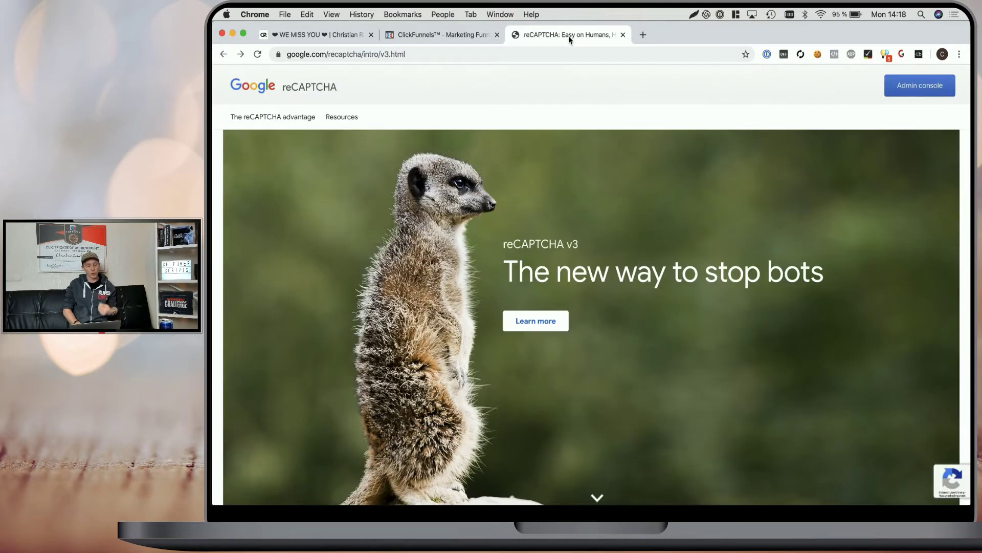
click(912, 92)
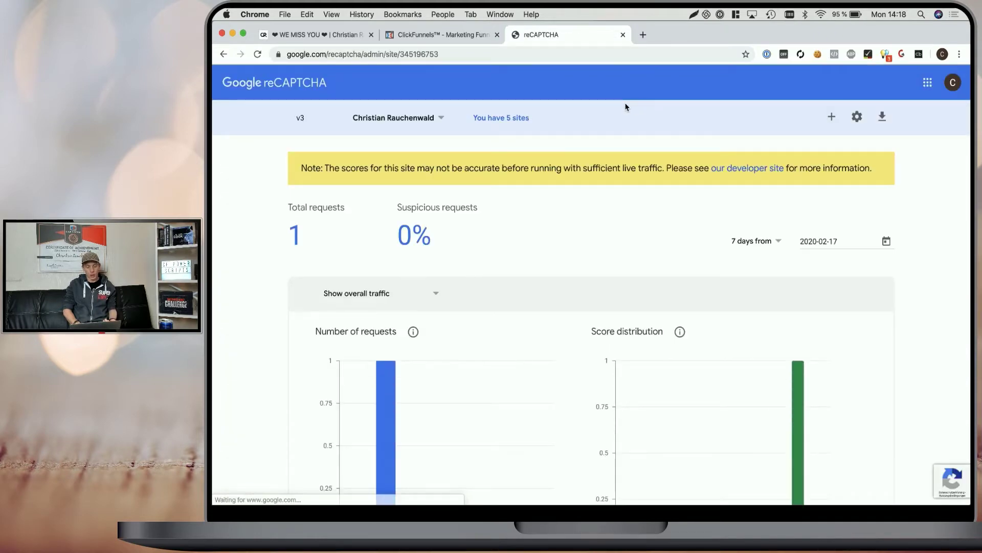
click(833, 118)
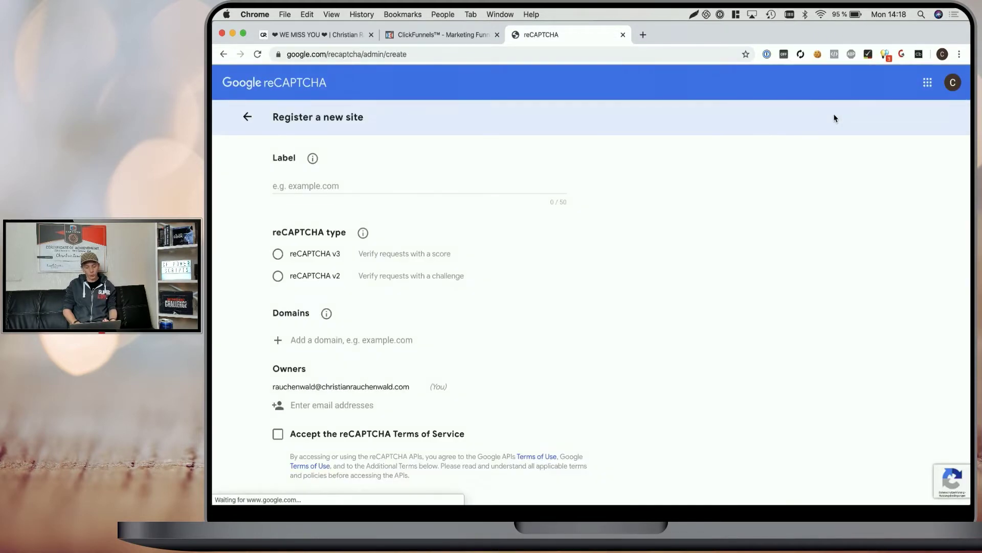
click(313, 186)
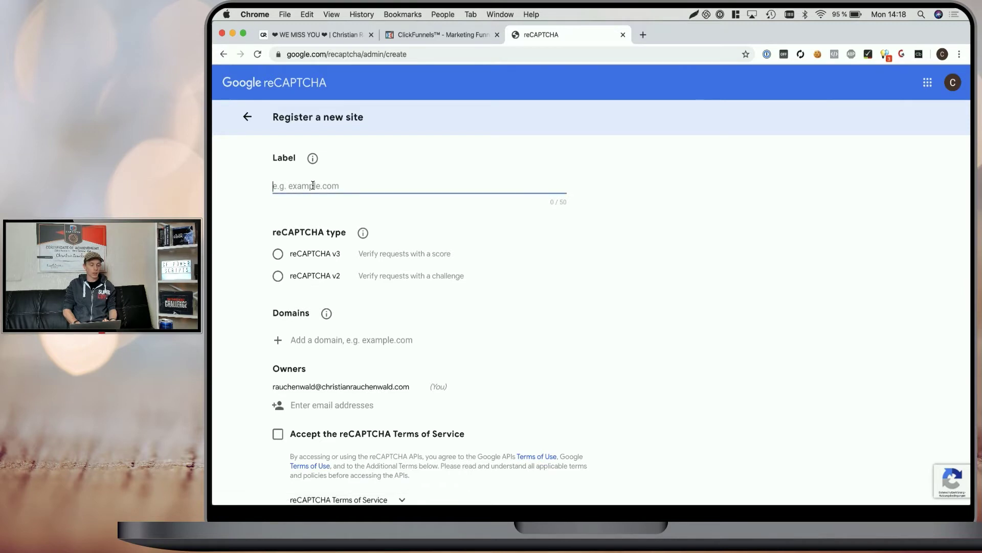
click(279, 275)
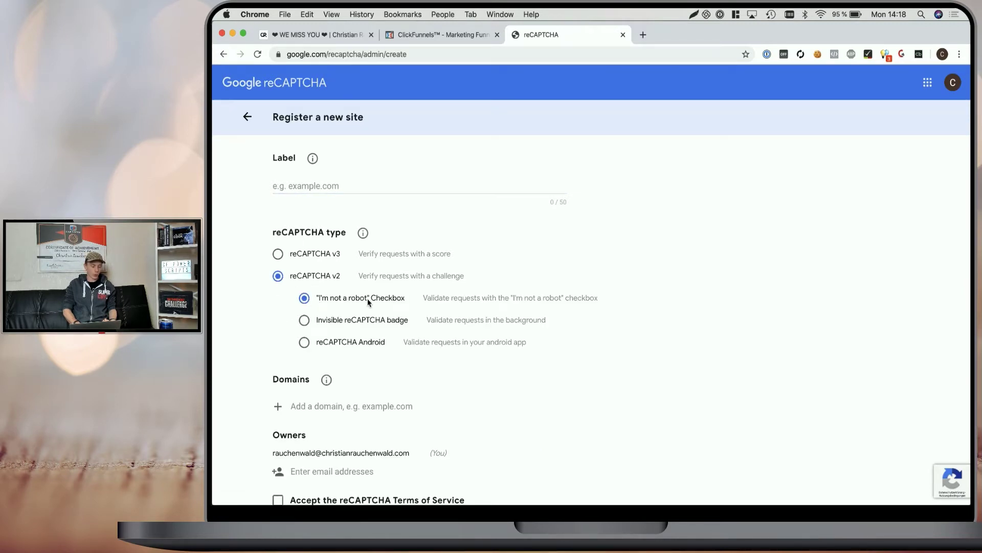
scroll(368, 302, down, 3)
click(353, 224)
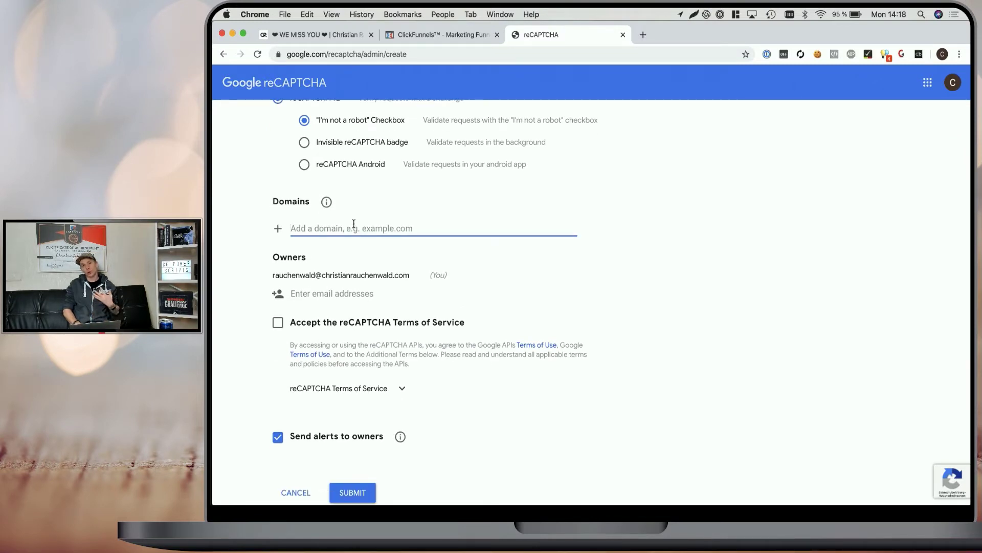
click(433, 36)
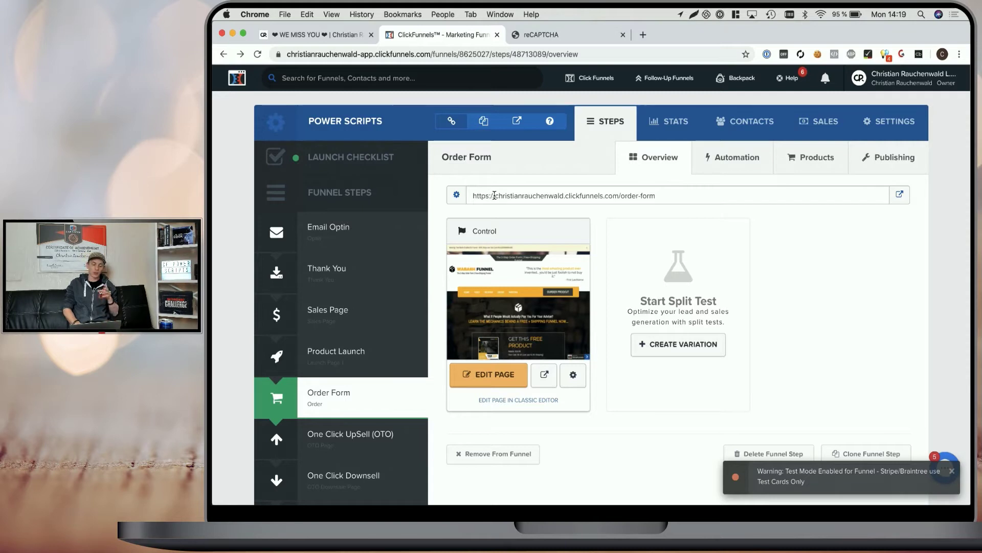
Select the domain christianrauchenwald.clickfunnels.com in the Order Form page URL for copying.
drag(495, 195, 658, 195)
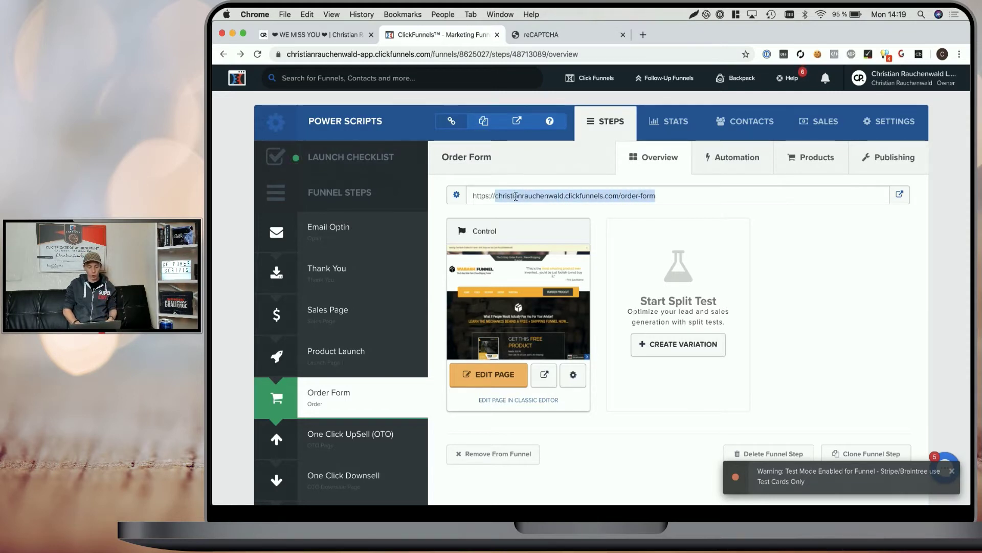
click(523, 195)
drag(495, 196, 617, 196)
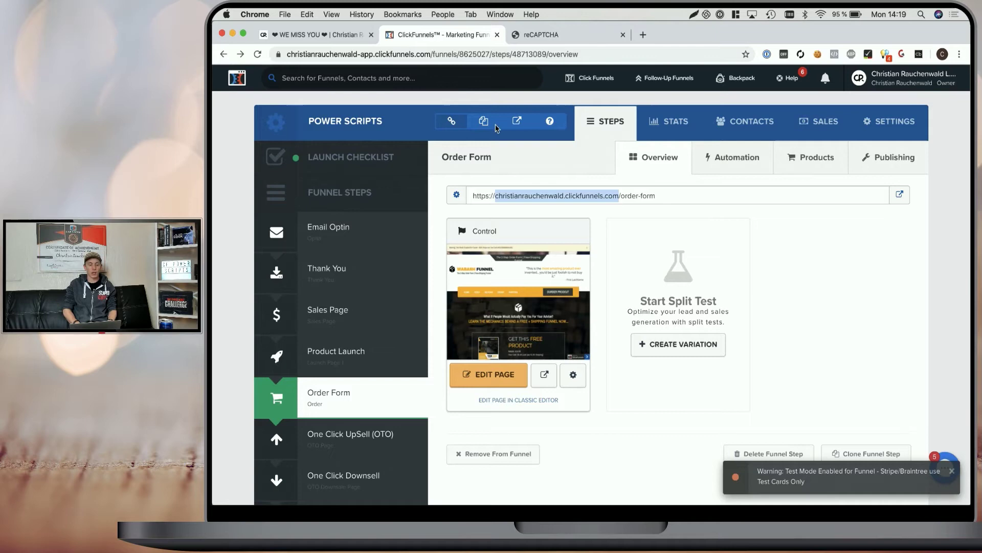
Add christianrauchenwald.clickfunnels.com to the reCAPTCHA site's Domains list and return to the Order Form step.
click(542, 35)
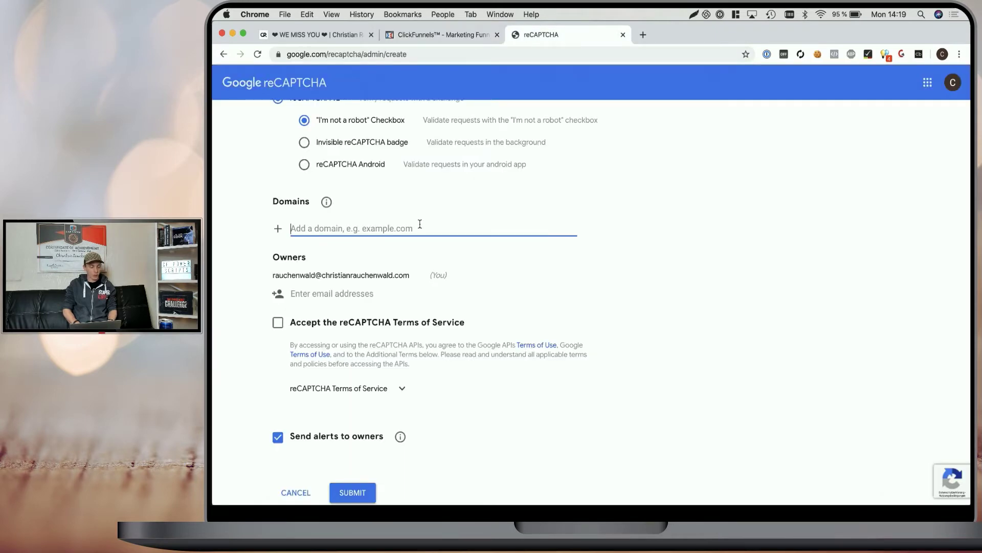
text(christianrauchenwald.clickfunnels.com)
click(276, 228)
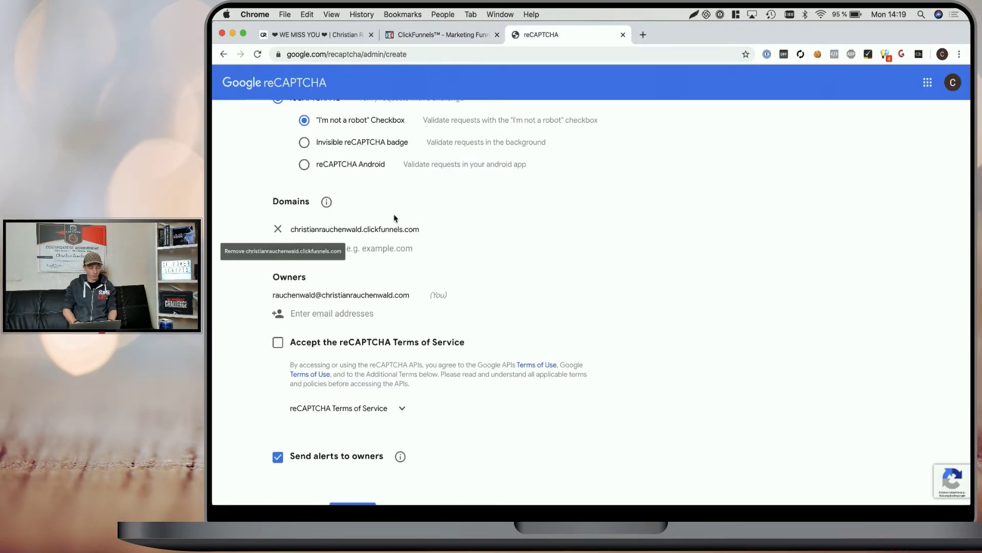
click(442, 35)
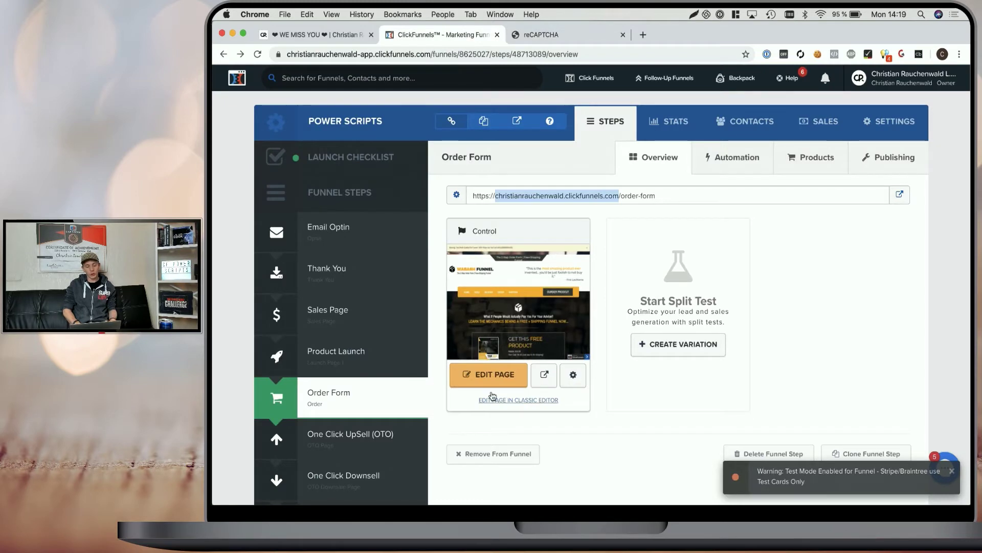
Copy app.clickfunnels.com from the Order Form preview's address and paste it into the reCAPTCHA Domains field.
click(550, 378)
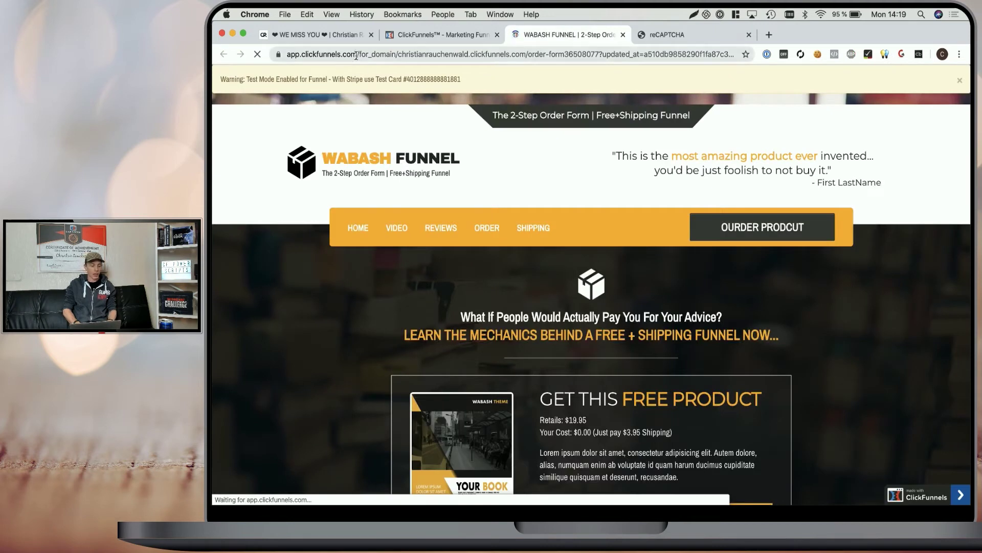
drag(358, 55, 286, 55)
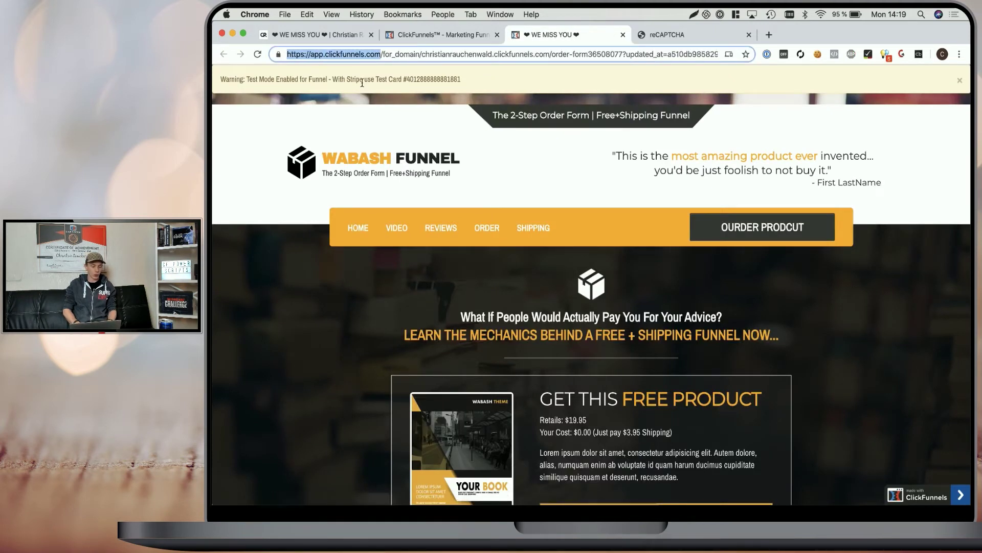
click(313, 55)
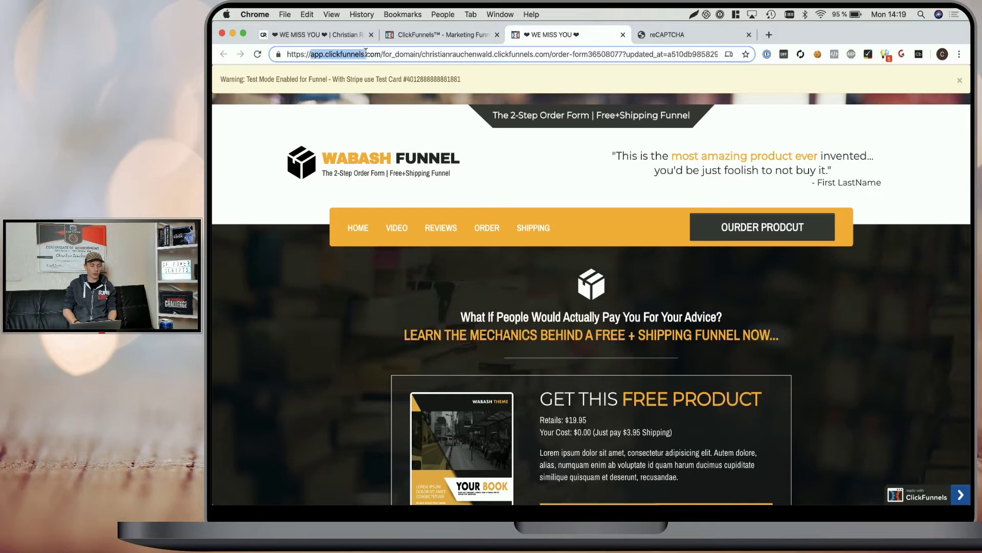
drag(311, 54, 381, 54)
key(super+c)
key(ctrl+Tab)
key(super+v)
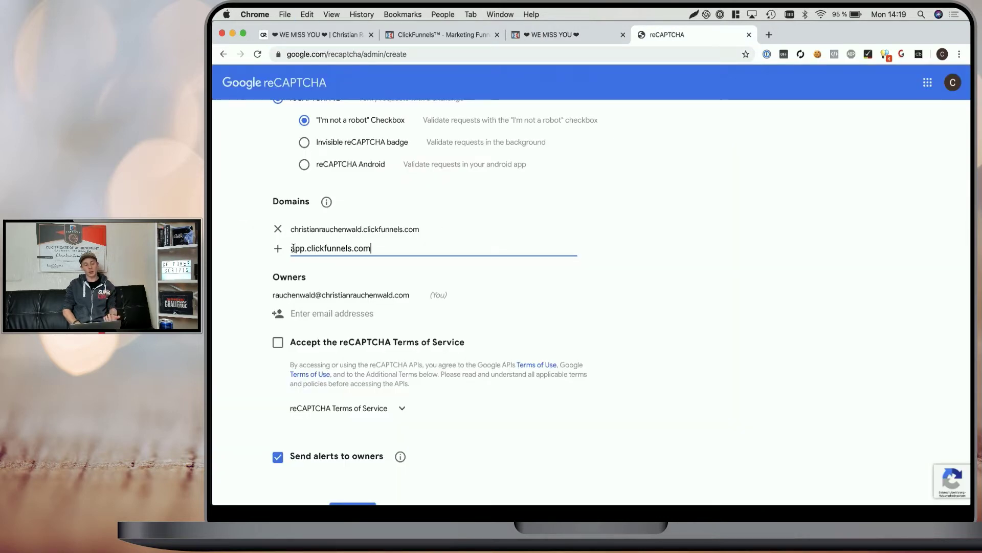
Commit app.clickfunnels.com as a second domain and go back to the reCAPTCHA sites dashboard.
click(278, 248)
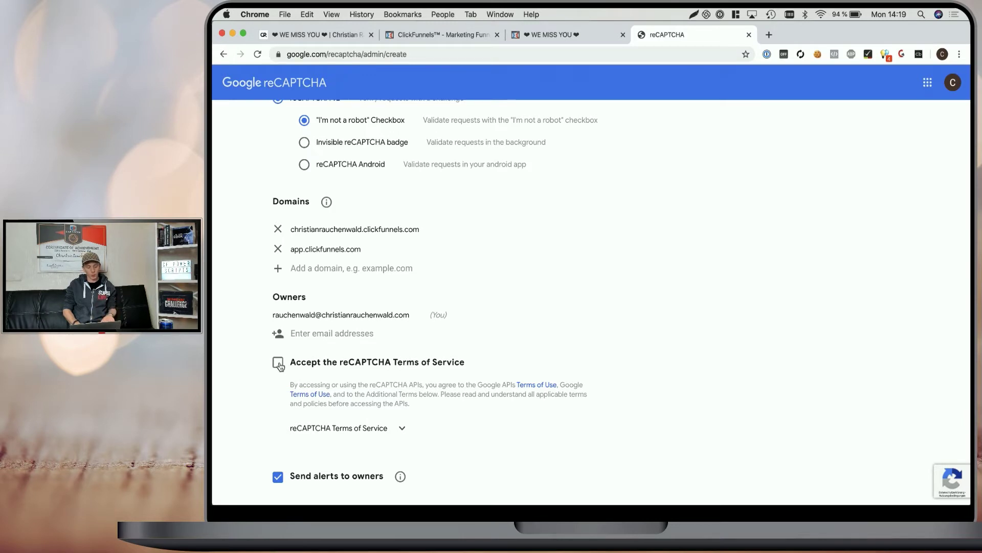
scroll(279, 366, down, 3)
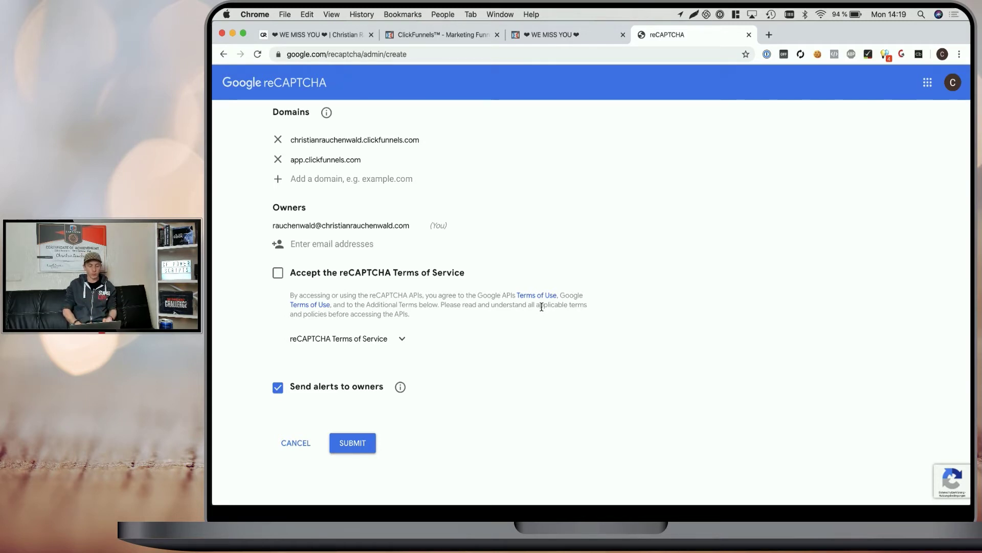
scroll(541, 306, up, 5)
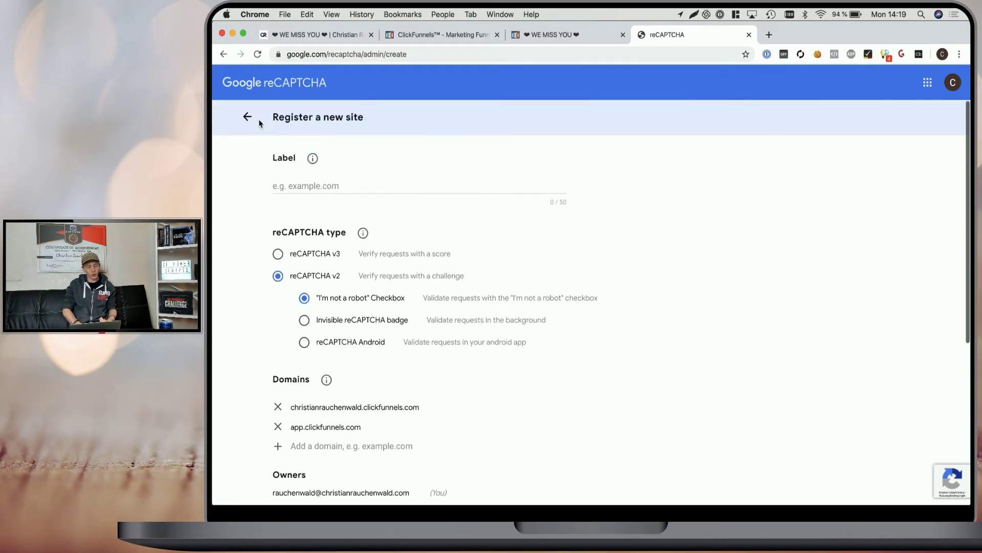
click(247, 117)
Copy the site key of the 'reCaptcha v2 - Checkbox' site from its settings and return to CF Power Scripts.
click(412, 125)
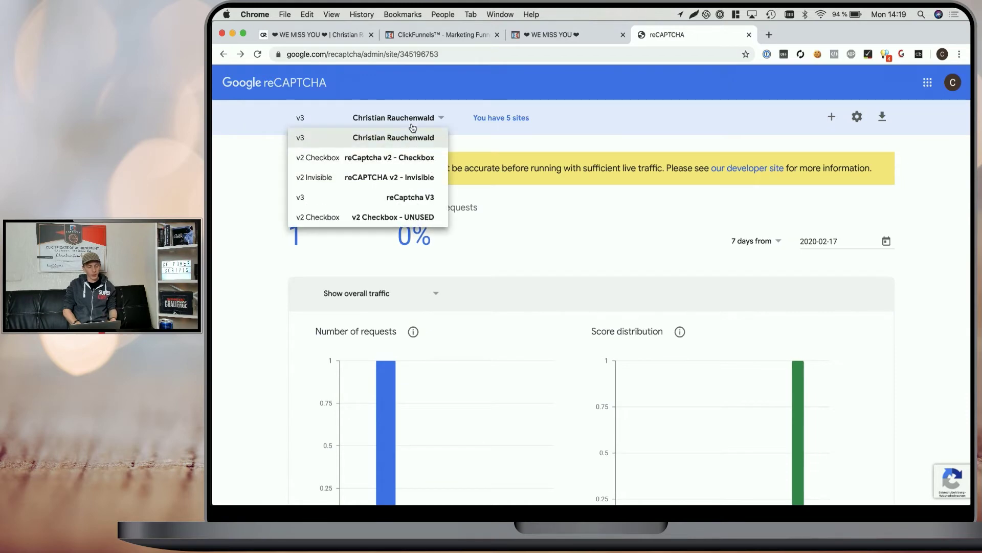
click(382, 159)
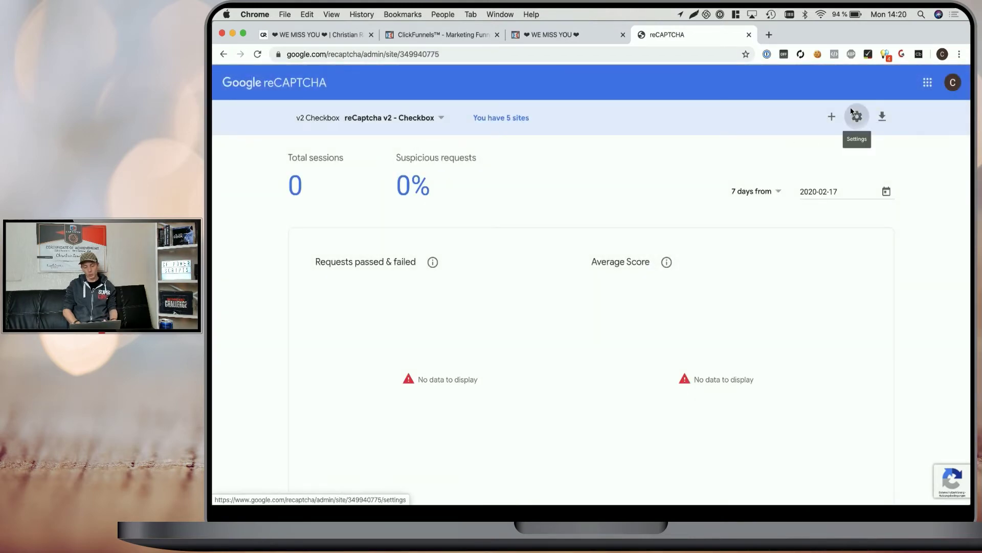
click(857, 117)
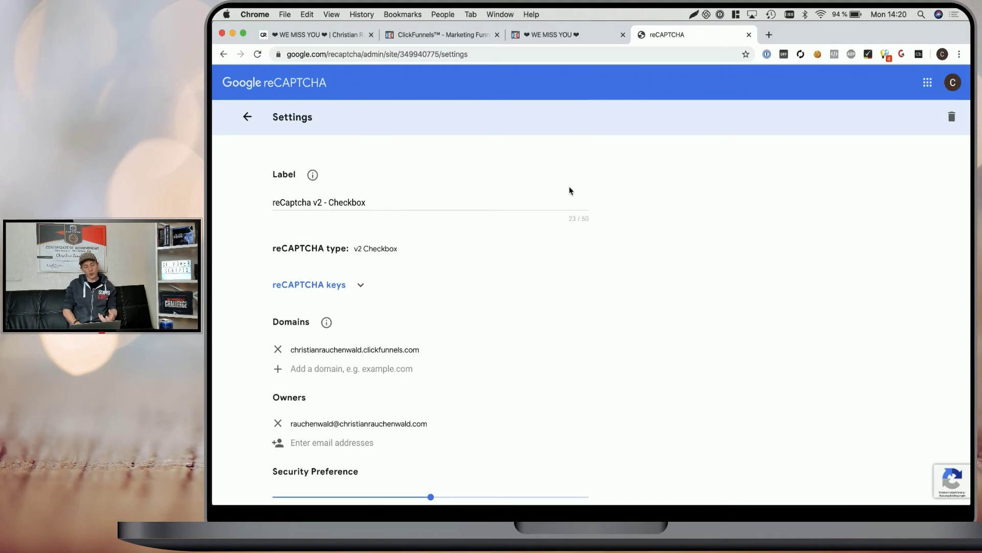
click(361, 288)
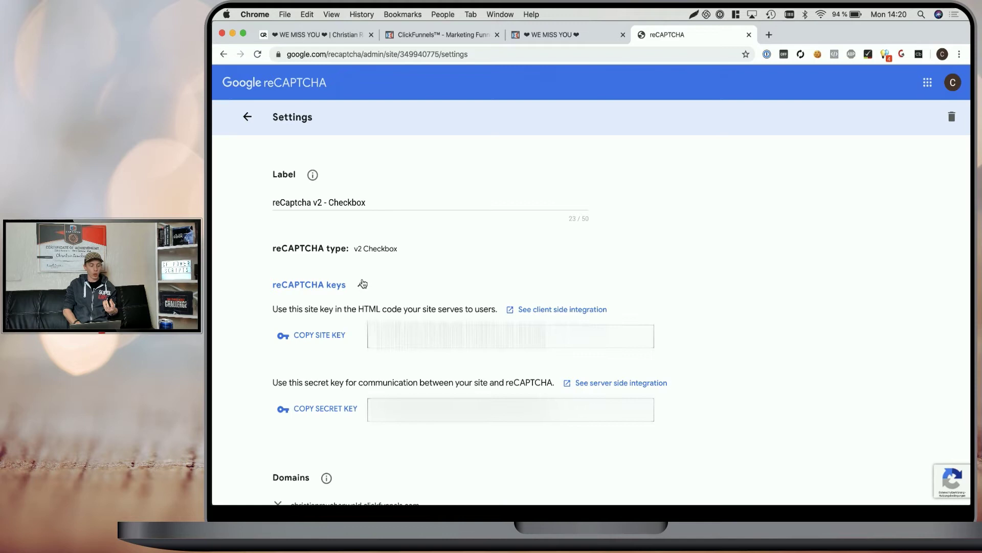
click(322, 337)
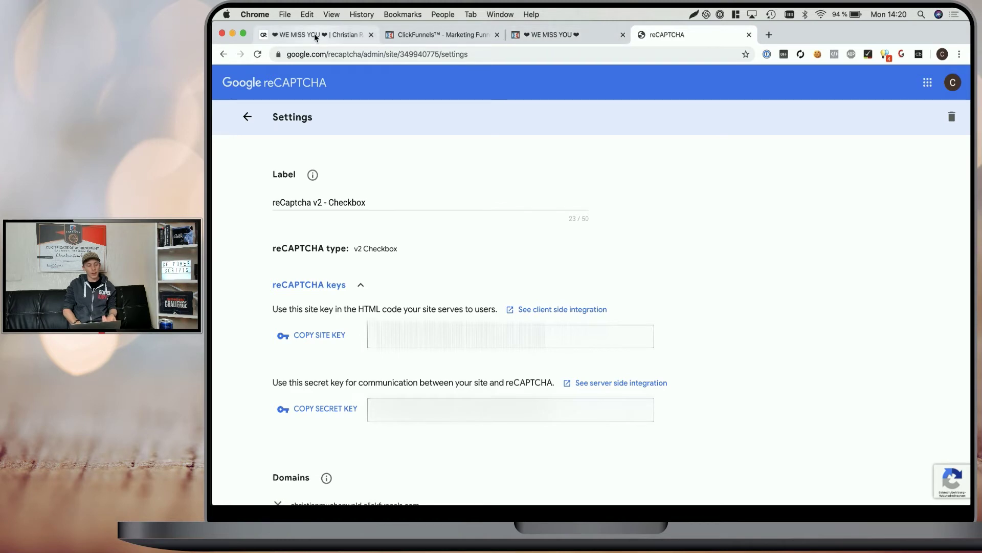
click(349, 38)
Paste the copied key into Google reCaptcha V2 Site Key and add the activated script.
click(645, 305)
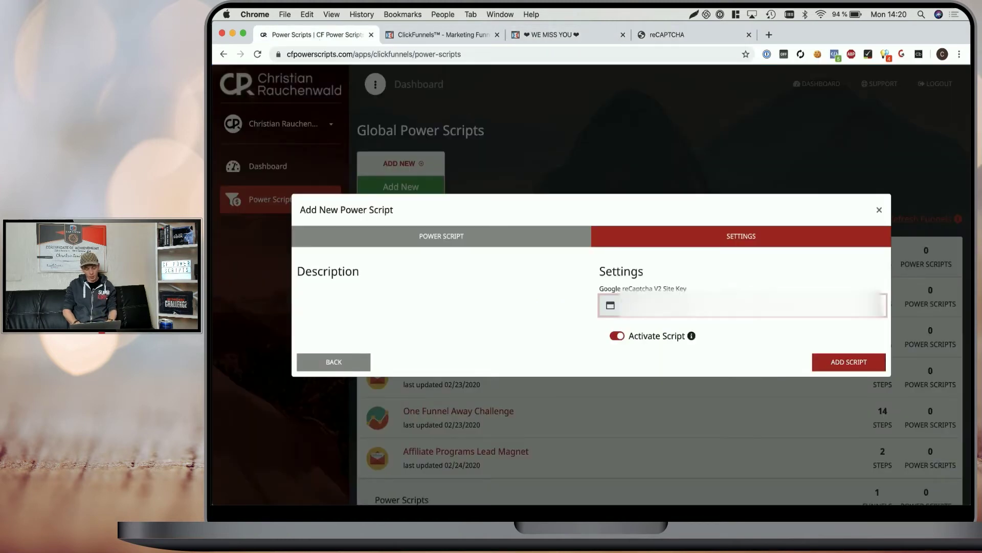
key(super+v)
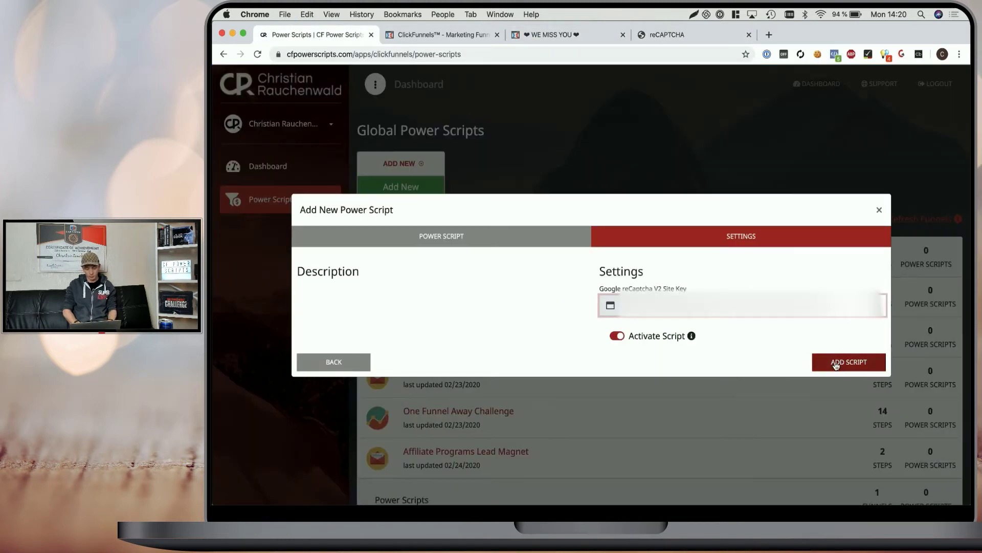
click(836, 364)
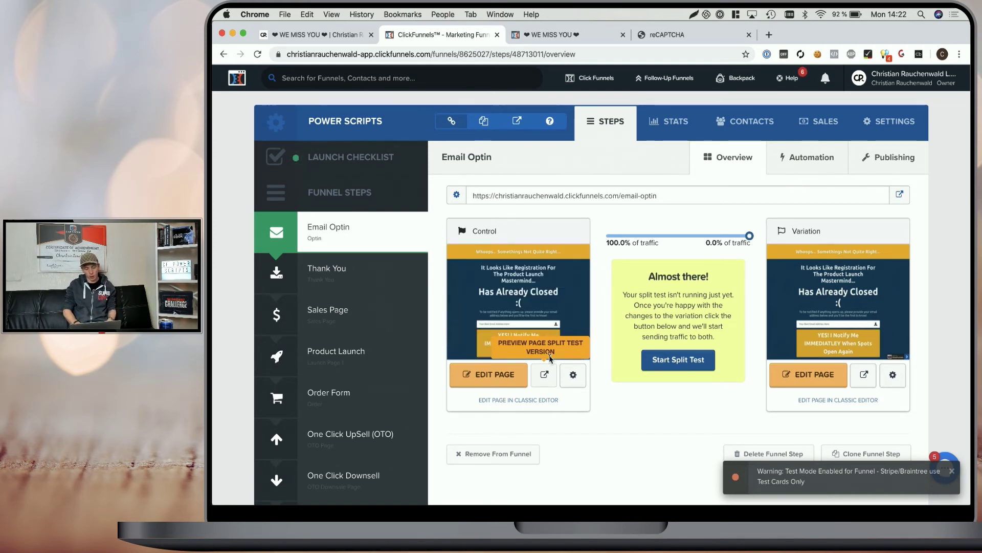
Preview the Email Optin control page showing the 'I'm not a robot' checkbox under the email field.
click(544, 375)
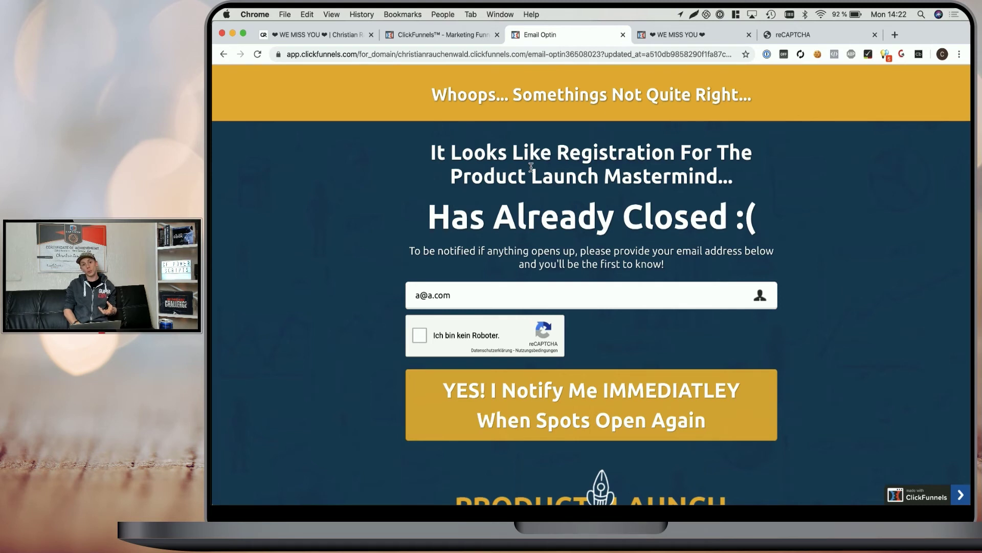
Submit YES without the robot check to see it refused, then tick 'Ich bin kein Roboter' and submit again.
click(526, 381)
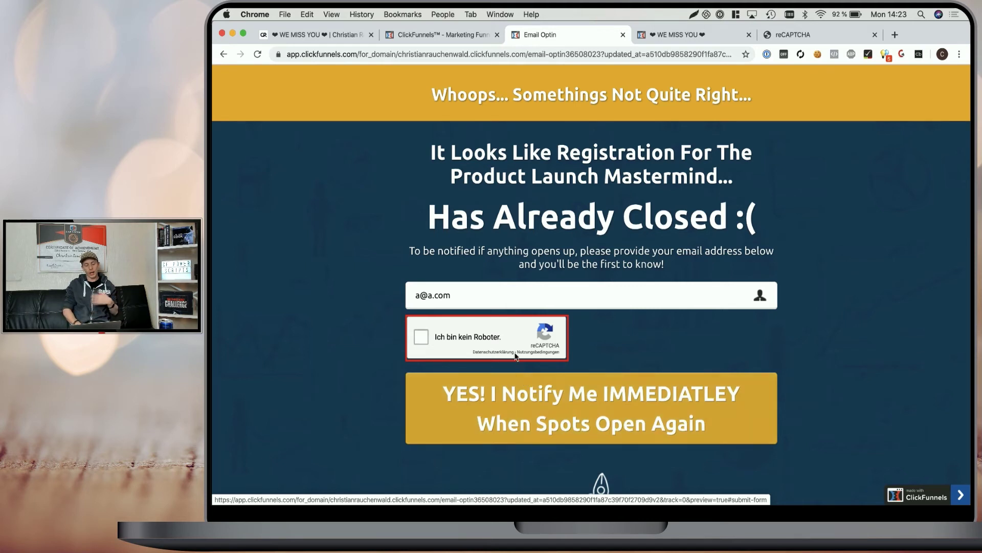
click(421, 337)
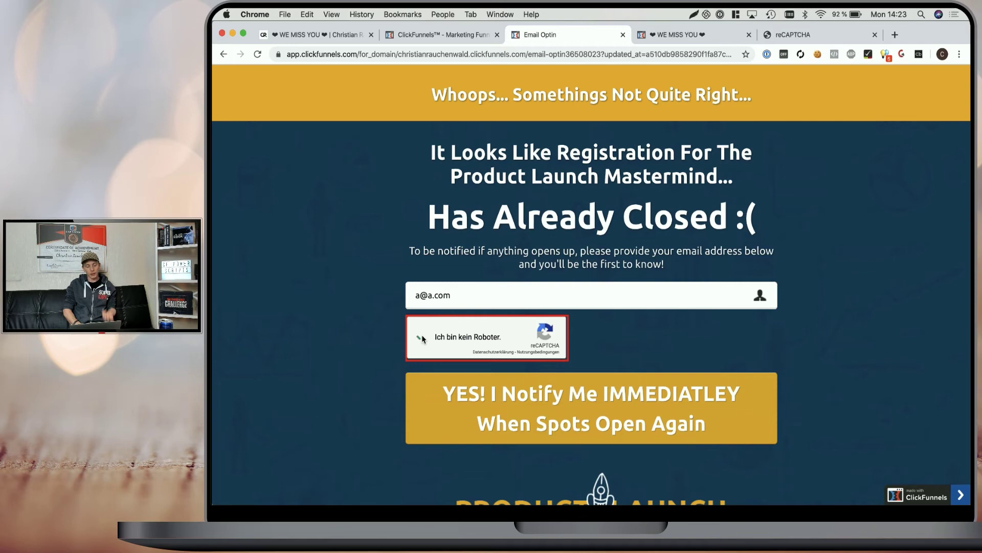
click(545, 415)
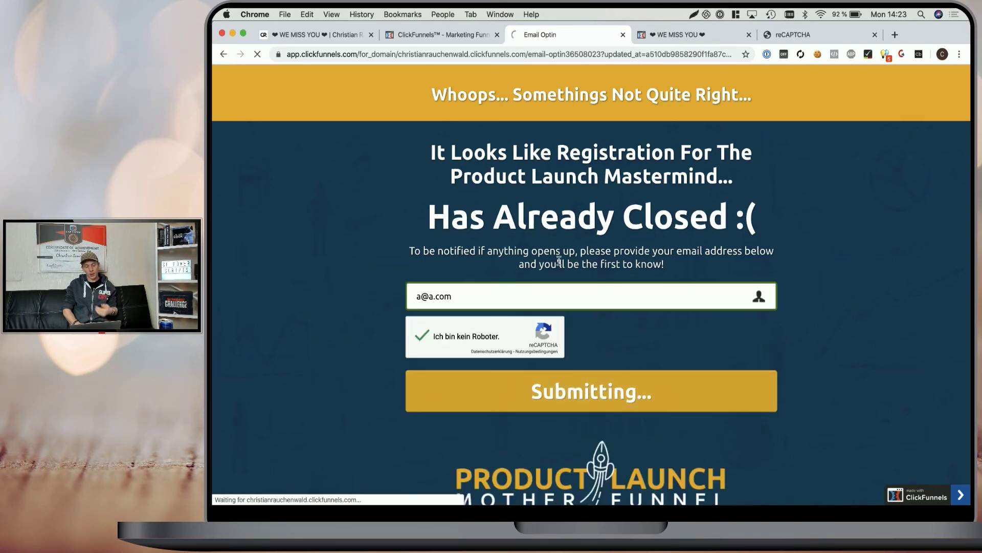